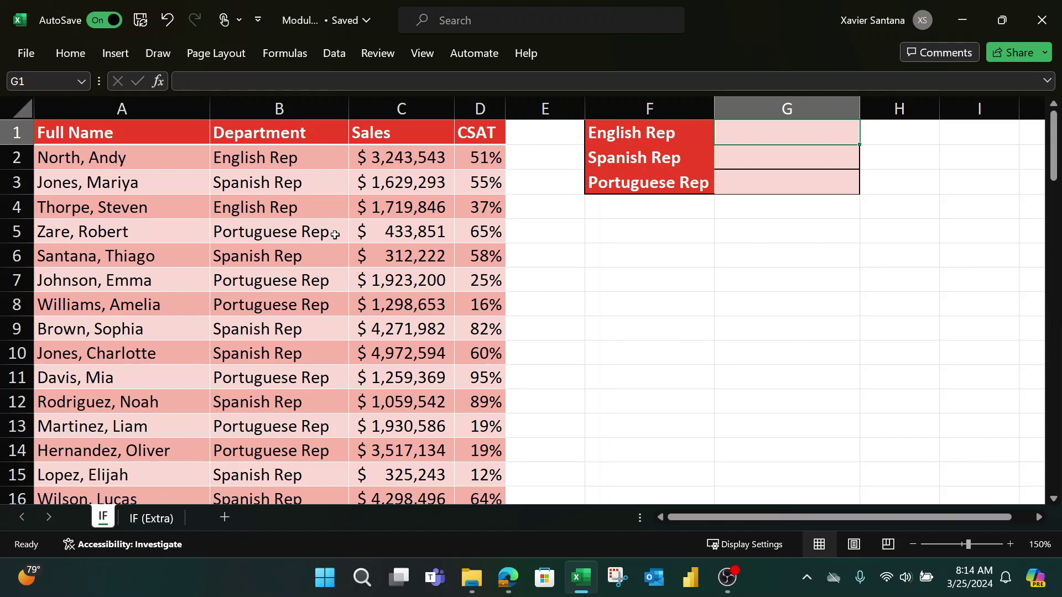
Step: Build =SUMIF(B:B,F1,C:C) in G1 to total Sales for the English Rep department
{"action": "left_click", "coordinate": [240, 86]}
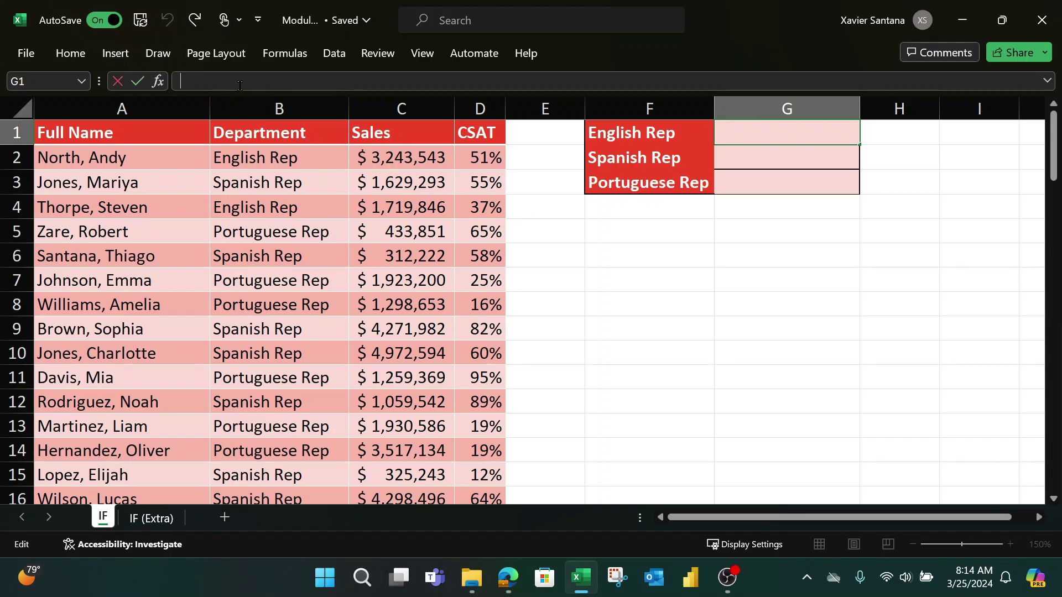
{"action": "type", "text": "="}
{"action": "type", "text": "su"}
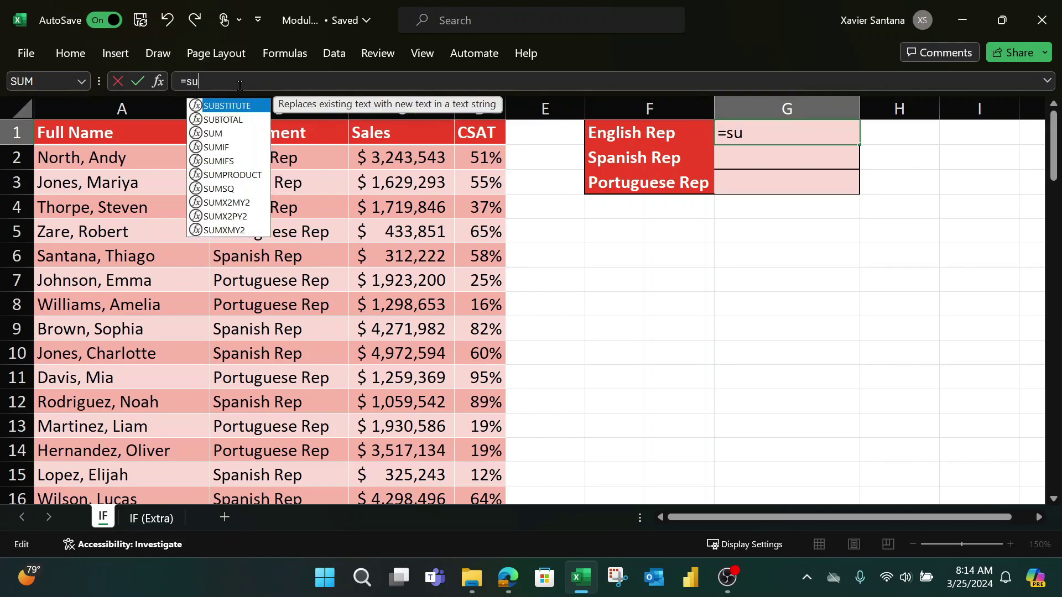
{"action": "type", "text": "mi"}
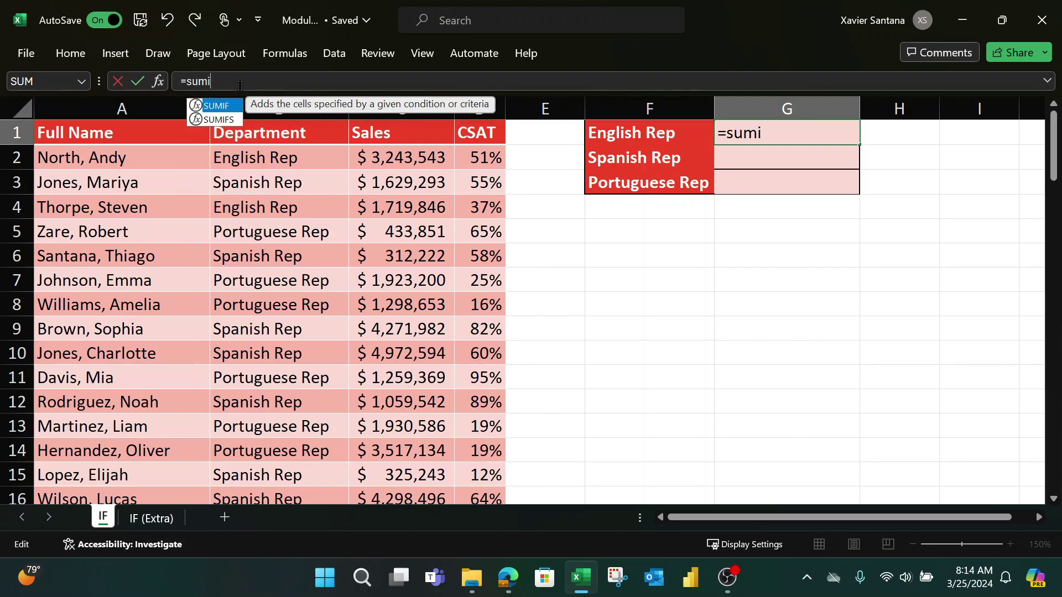
{"action": "type", "text": "f"}
{"action": "type", "text": "("}
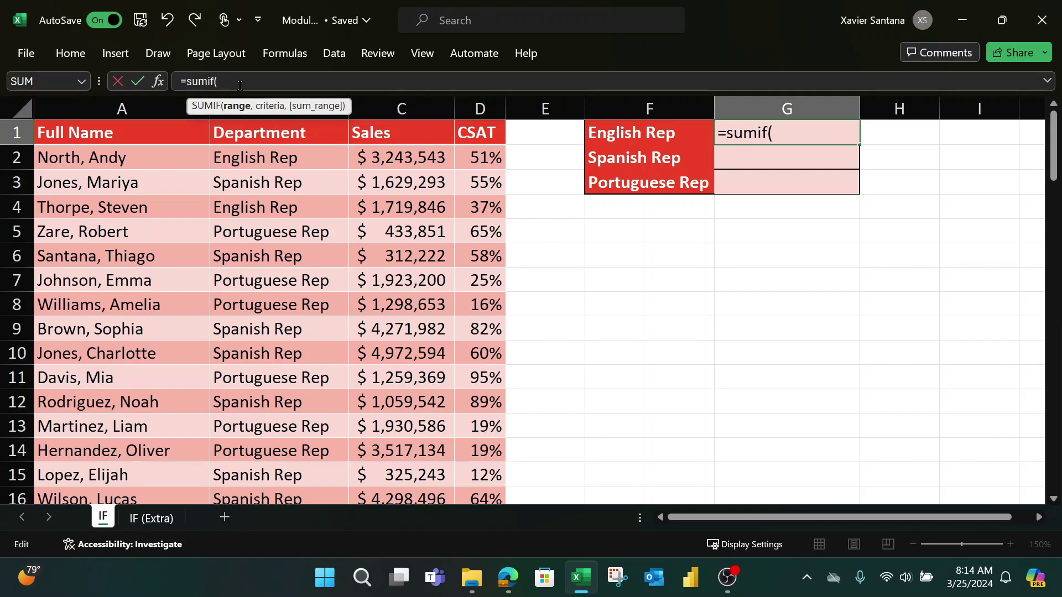
{"action": "key", "text": "super+plus"}
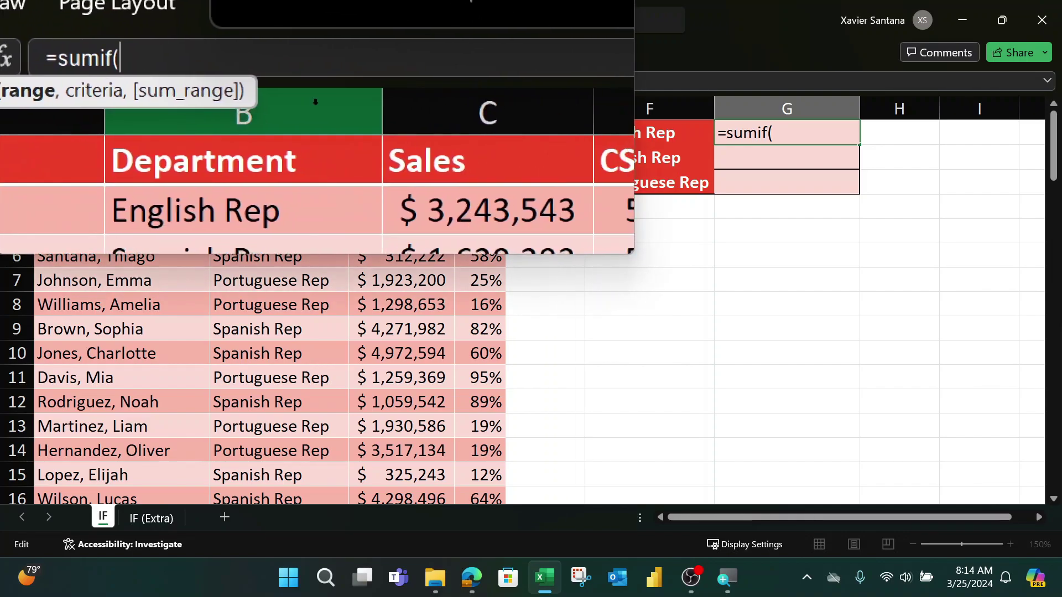
{"action": "left_click", "coordinate": [316, 103]}
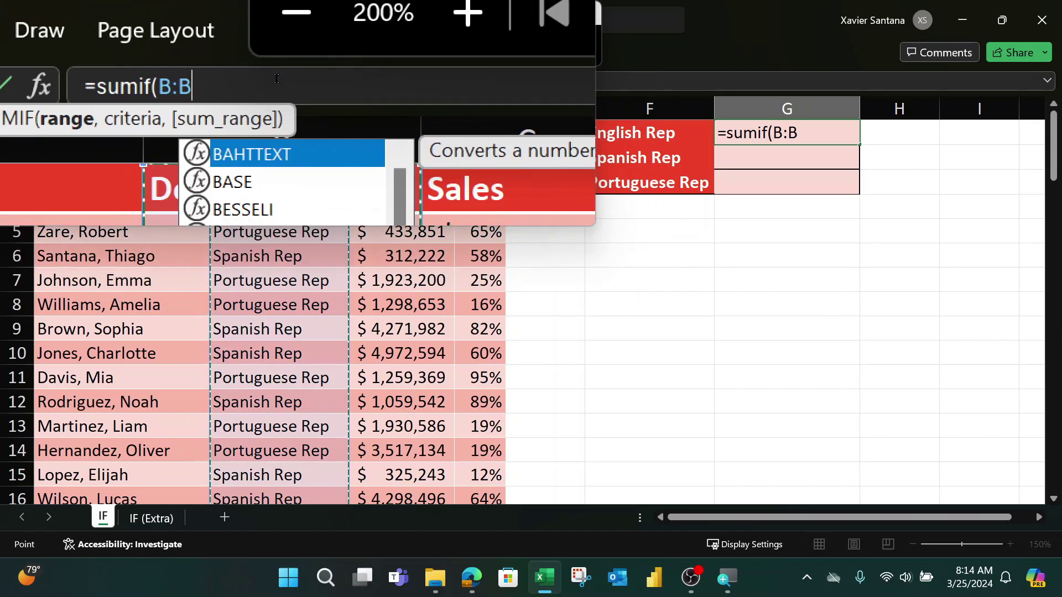
{"action": "left_click", "coordinate": [276, 78]}
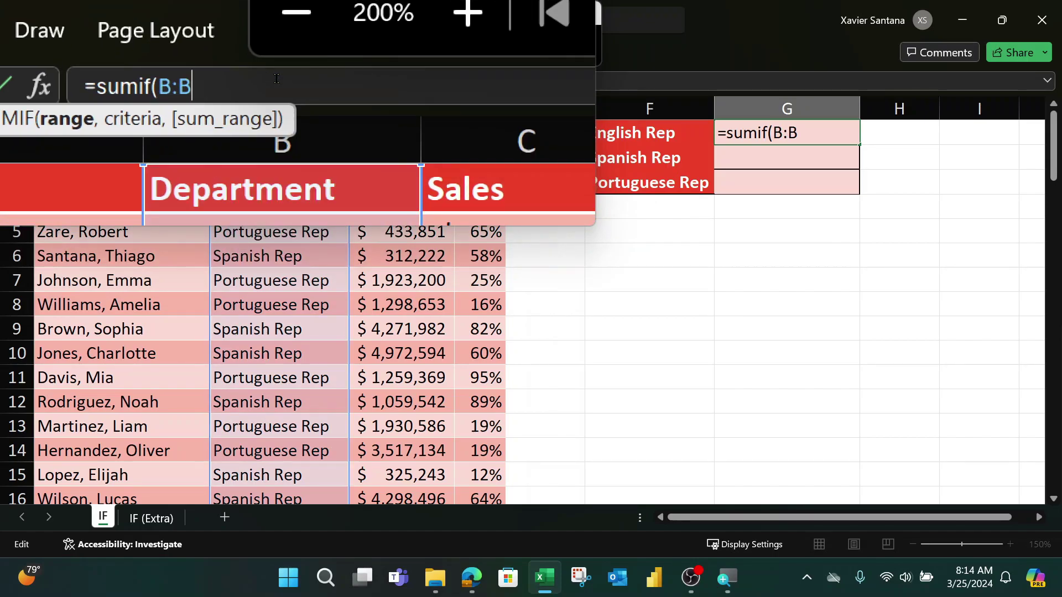
{"action": "type", "text": ","}
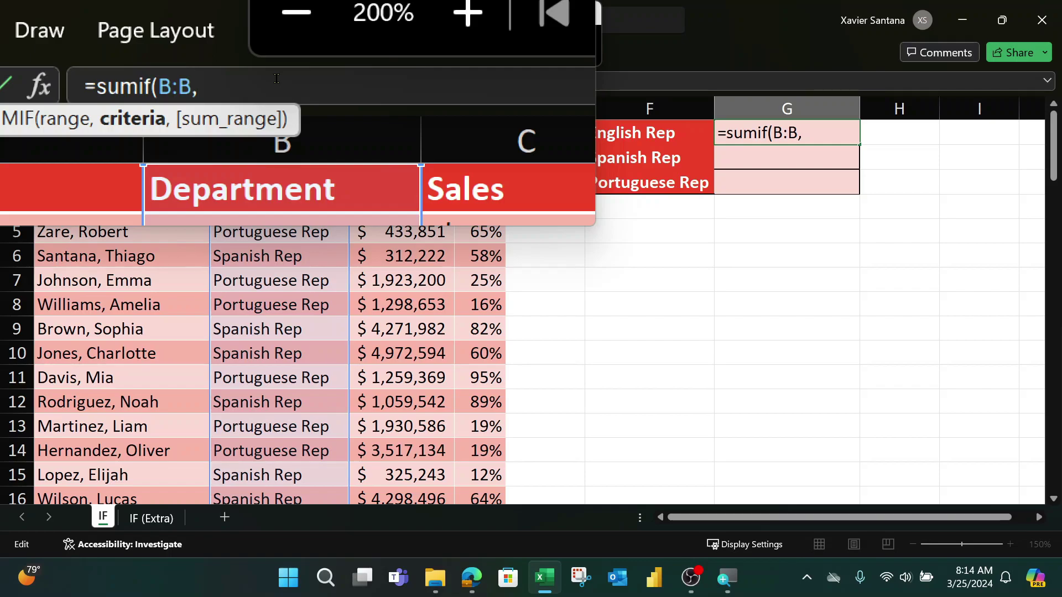
{"action": "left_click", "coordinate": [622, 130]}
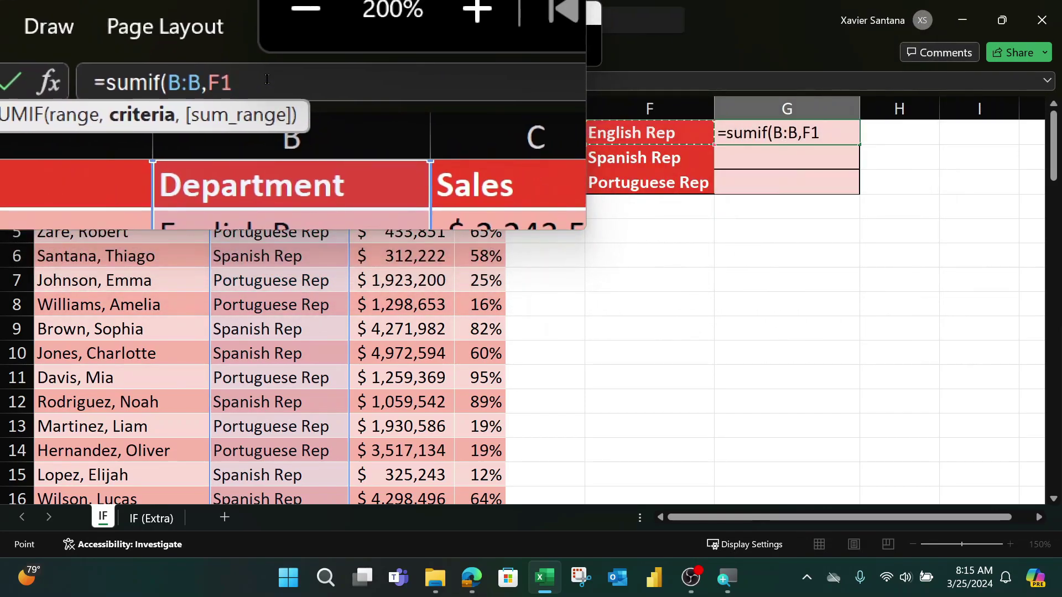
{"action": "type", "text": ","}
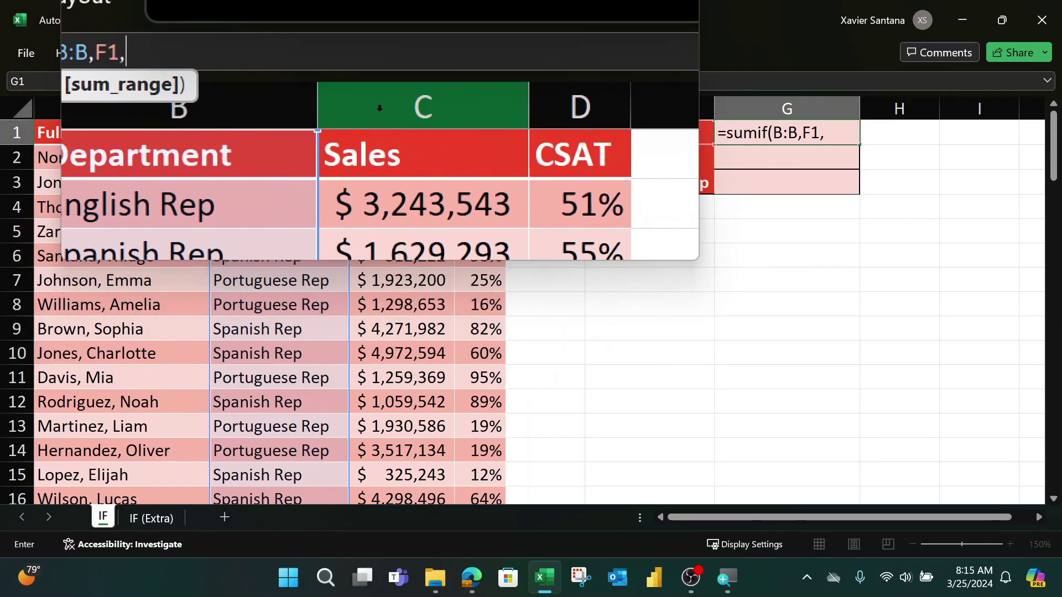
{"action": "left_click", "coordinate": [379, 108]}
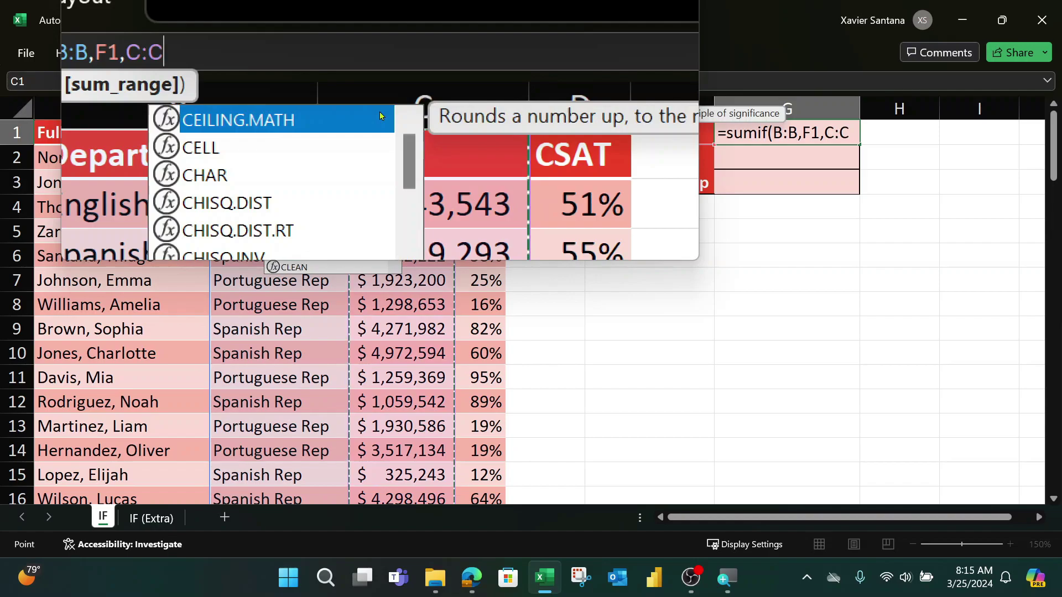
{"action": "left_click", "coordinate": [303, 83]}
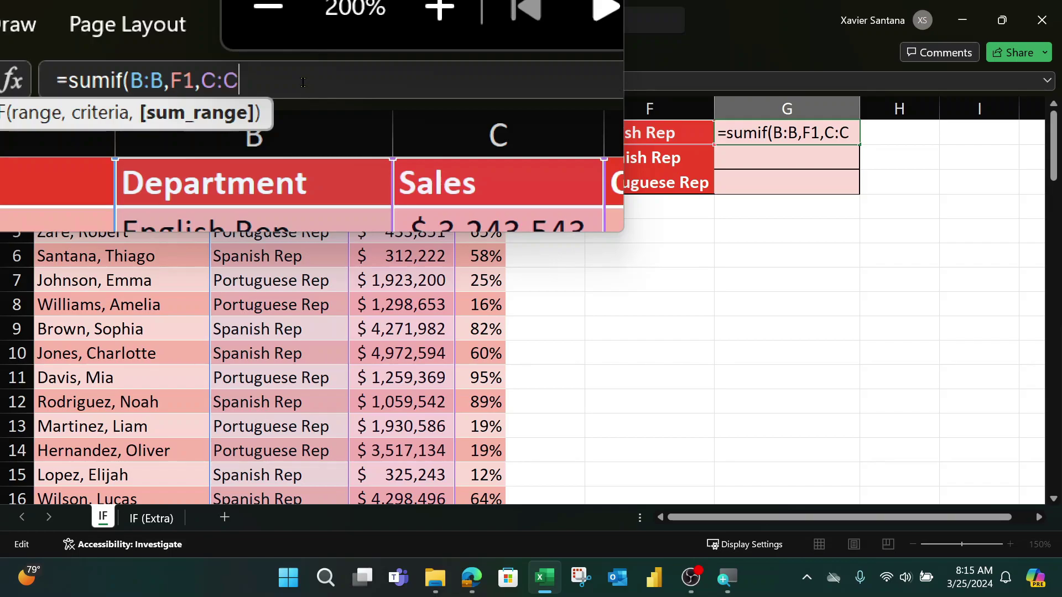
{"action": "type", "text": ")"}
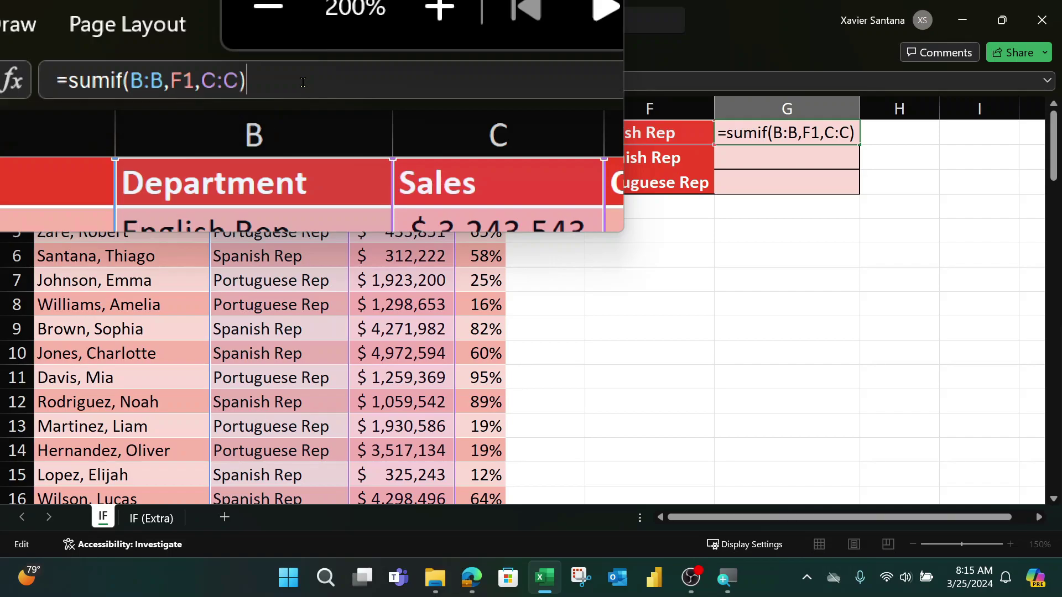
Step: Enter the G1 SUMIF and fill it to G3, giving $45,436,394, $83,302,853 and $55,117,668
{"action": "key", "text": "ctrl+Return"}
{"action": "key", "text": "super+Escape"}
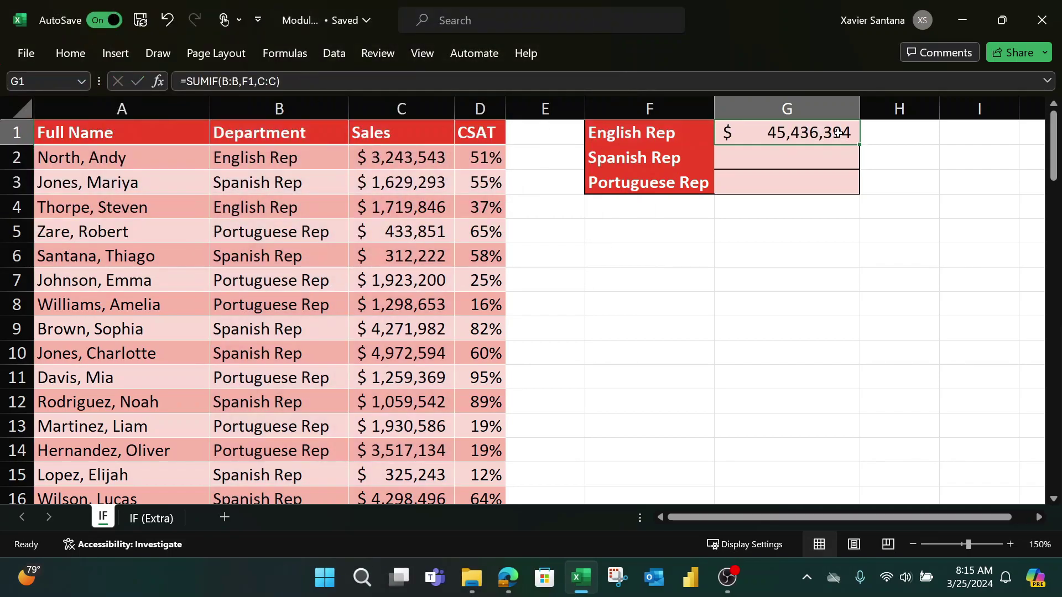
{"action": "left_click_drag", "start_coordinate": [859, 145], "coordinate": [851, 191]}
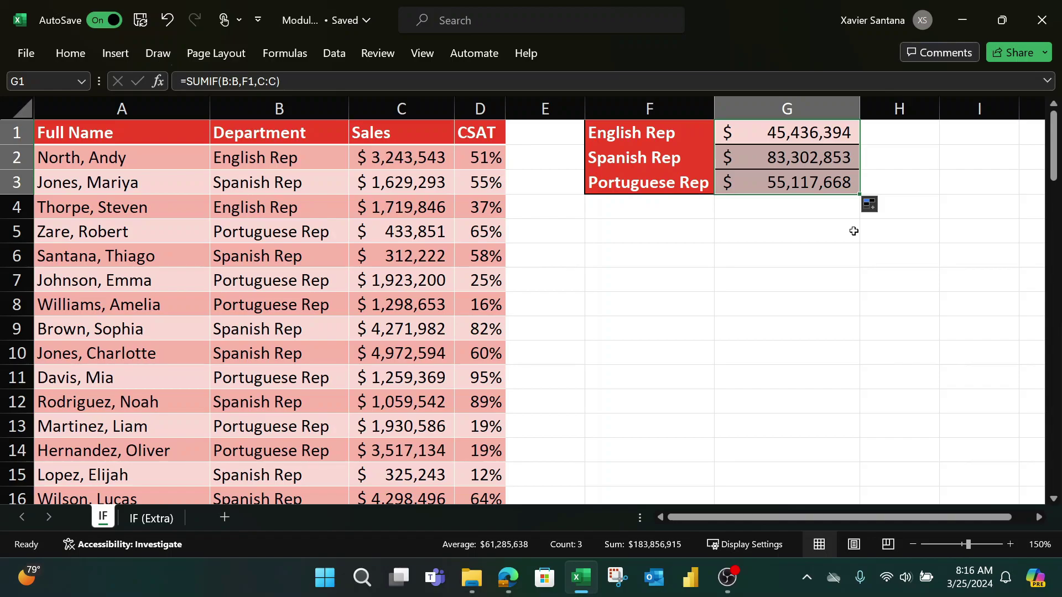
Step: Review the SUMIF formula in G1 on the IF sheet without changing it
{"action": "left_click", "coordinate": [144, 527]}
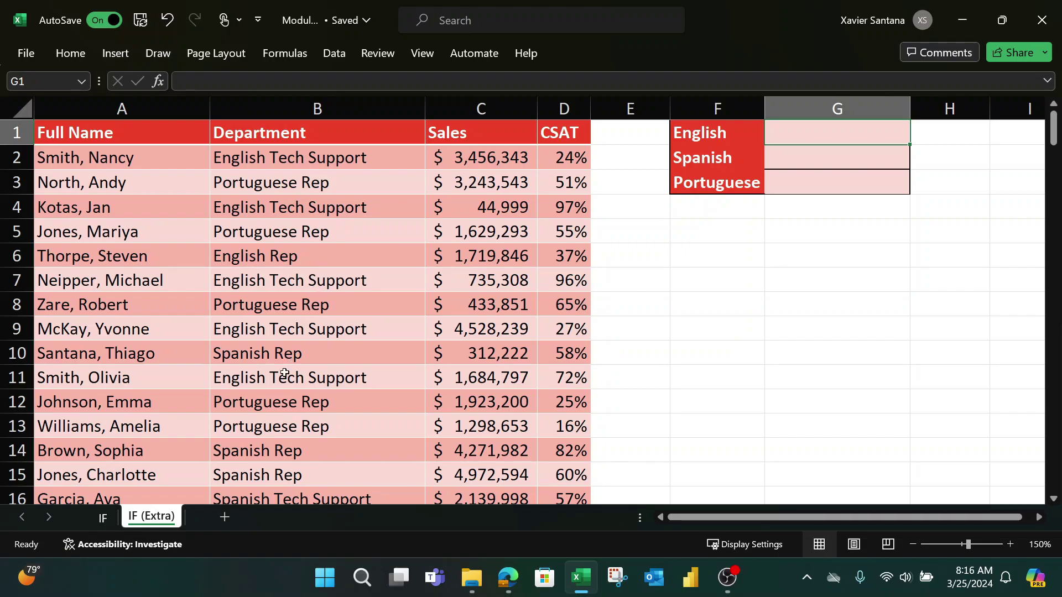
{"action": "left_click", "coordinate": [100, 518]}
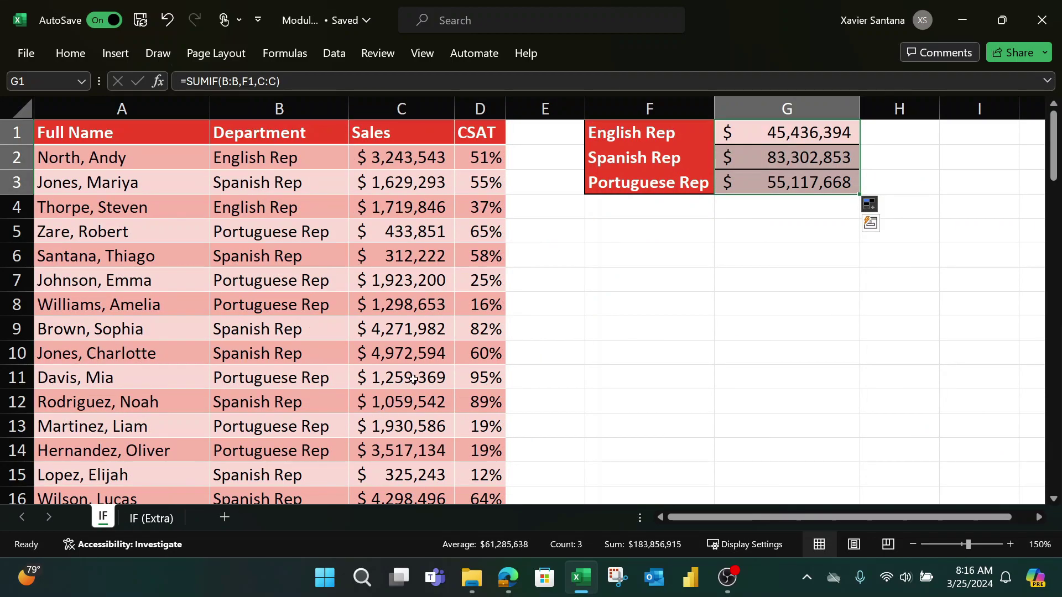
{"action": "left_click", "coordinate": [790, 134]}
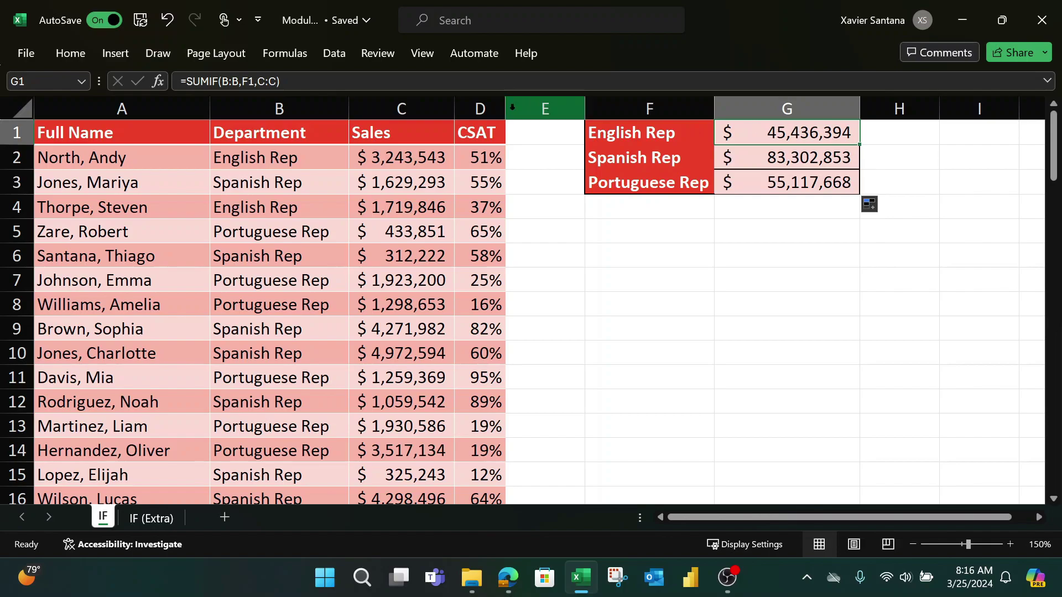
{"action": "left_click_drag", "start_coordinate": [281, 82], "coordinate": [186, 79]}
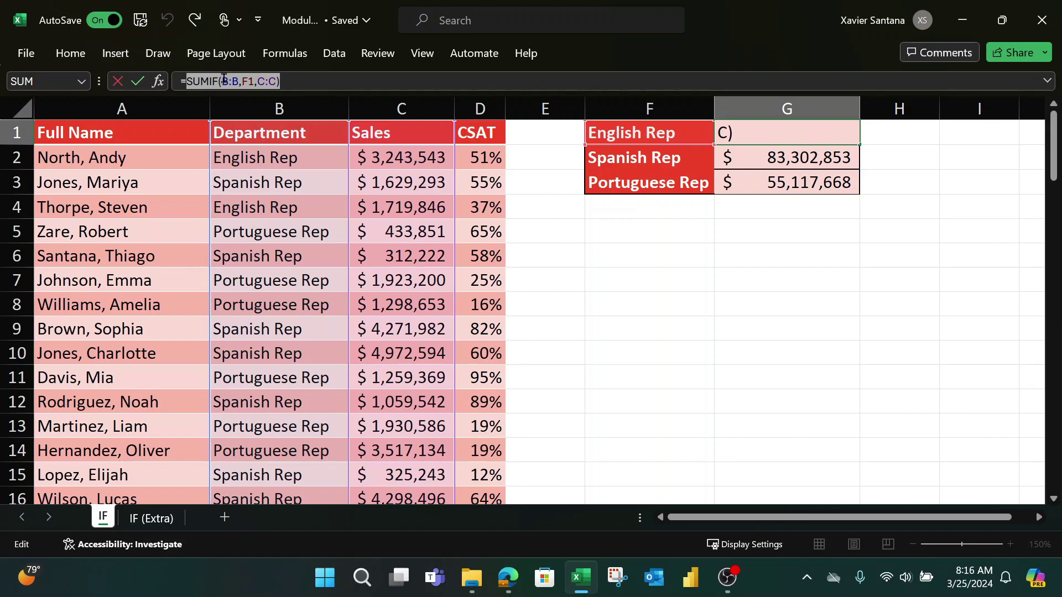
{"action": "key", "text": "Escape"}
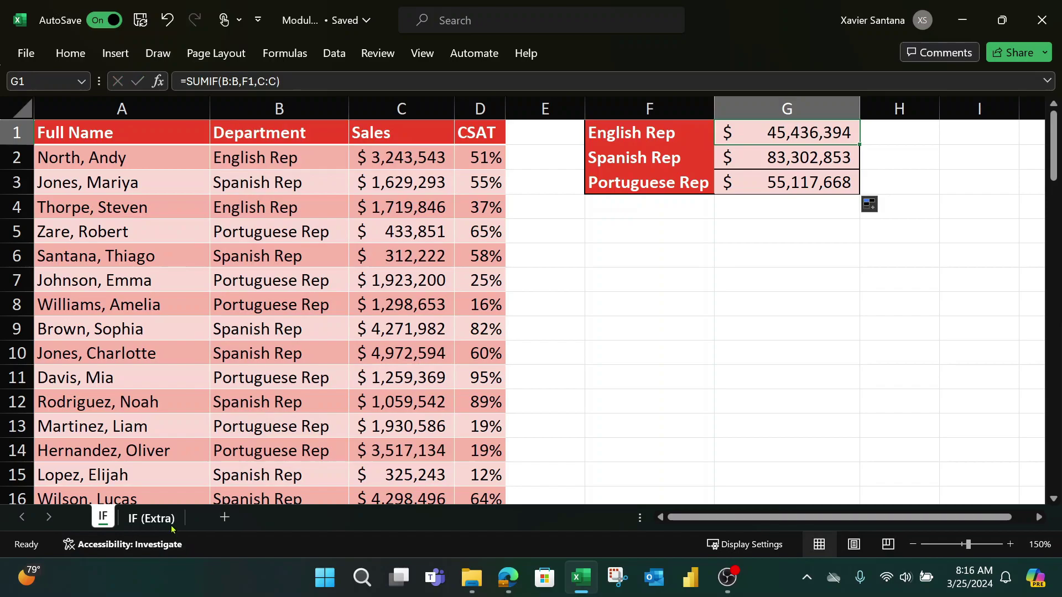
Step: On the IF (Extra) sheet, enter =SUMIF(B:B,F1,C:C) in G1, which returns $0
{"action": "left_click", "coordinate": [158, 518]}
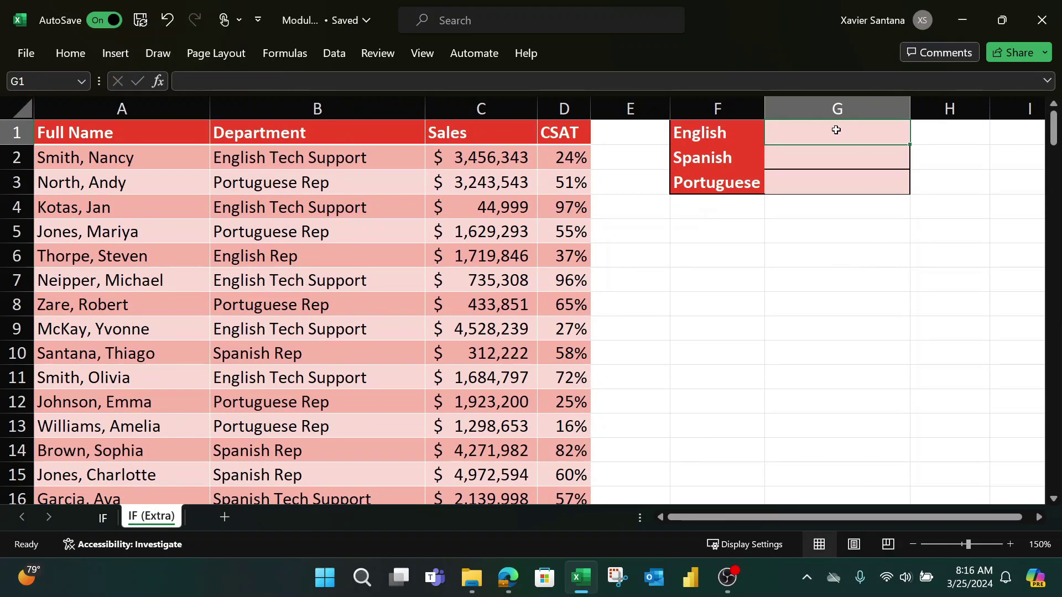
{"action": "left_click", "coordinate": [313, 81]}
{"action": "type", "text": "="}
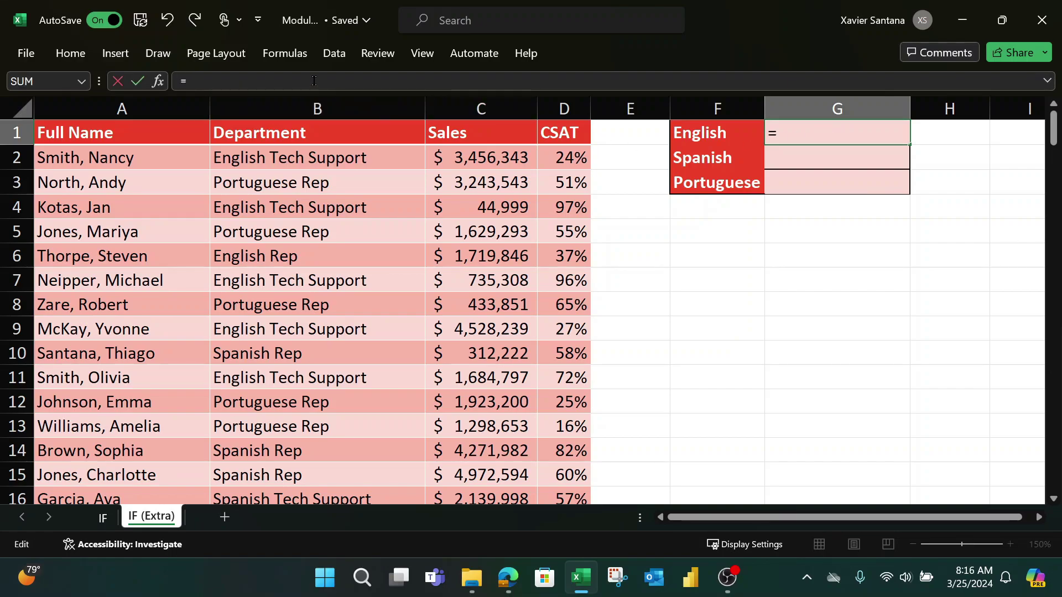
{"action": "type", "text": "SUMIF(B:B,F1,C:C)"}
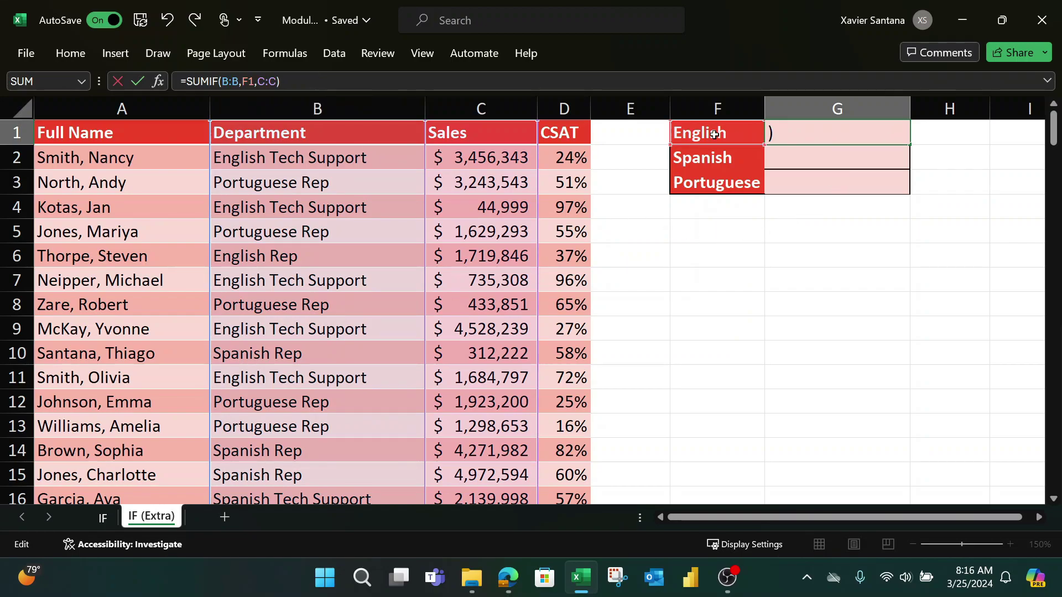
{"action": "key", "text": "Return"}
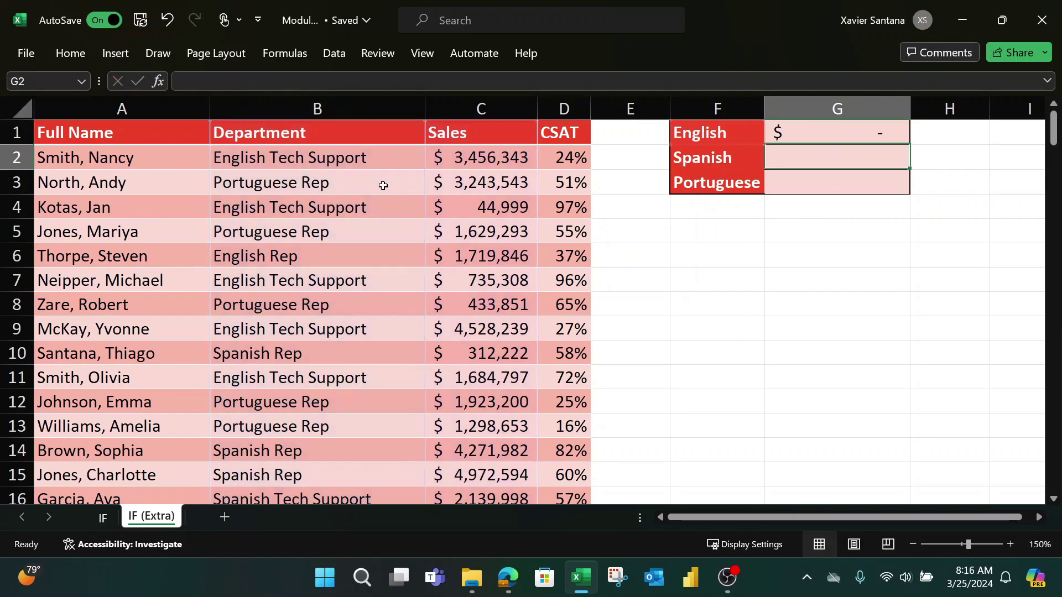
{"action": "left_click", "coordinate": [856, 139]}
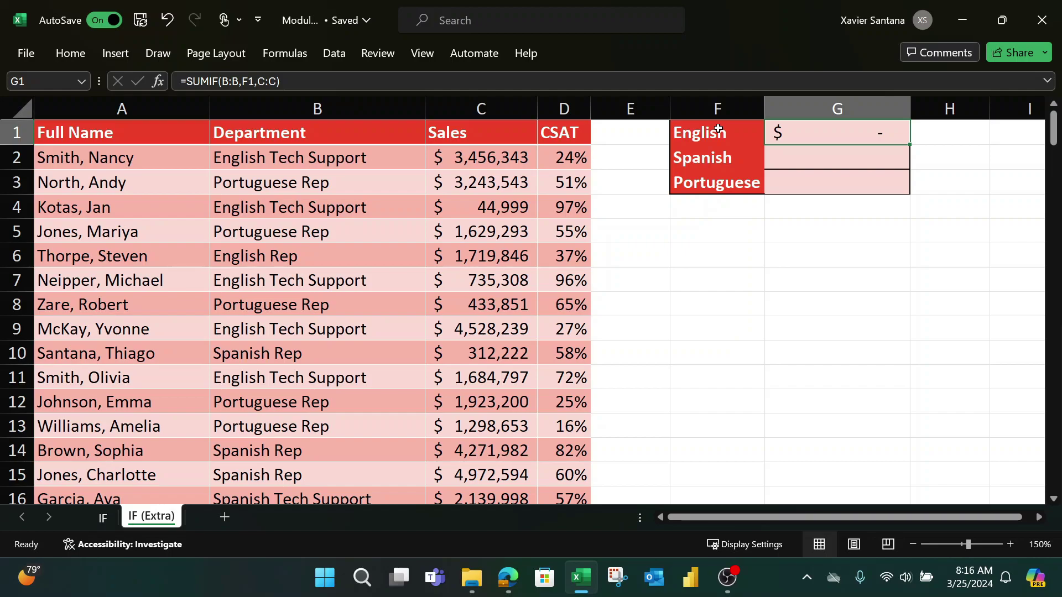
Step: Change G1 to the wildcard formula =SUMIF(B:B,"*"&F1&"*",C:C)
{"action": "left_click", "coordinate": [241, 80]}
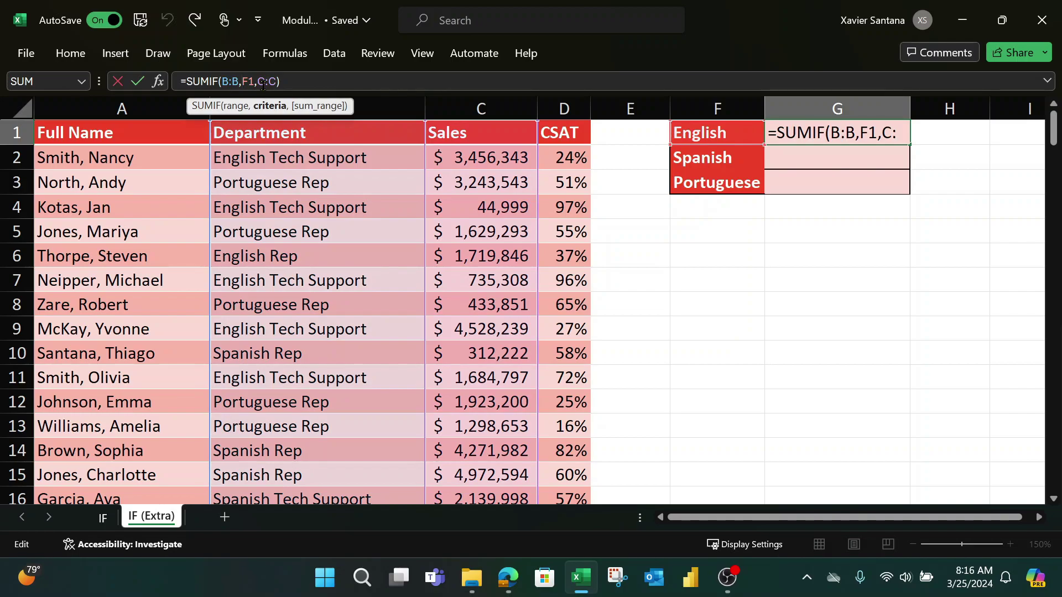
{"action": "key", "text": "super+plus"}
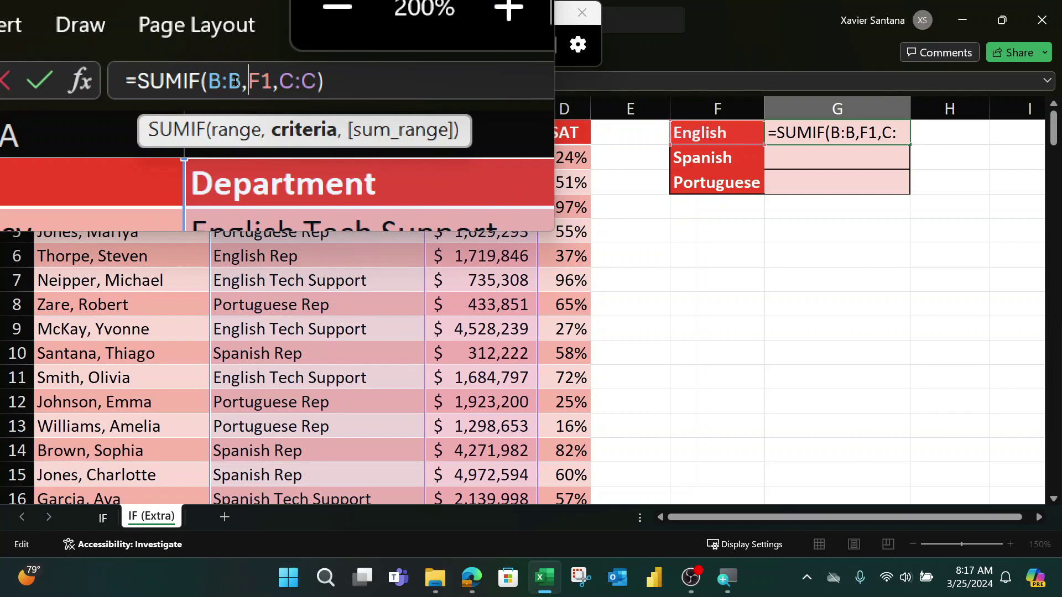
{"action": "type", "text": "\""}
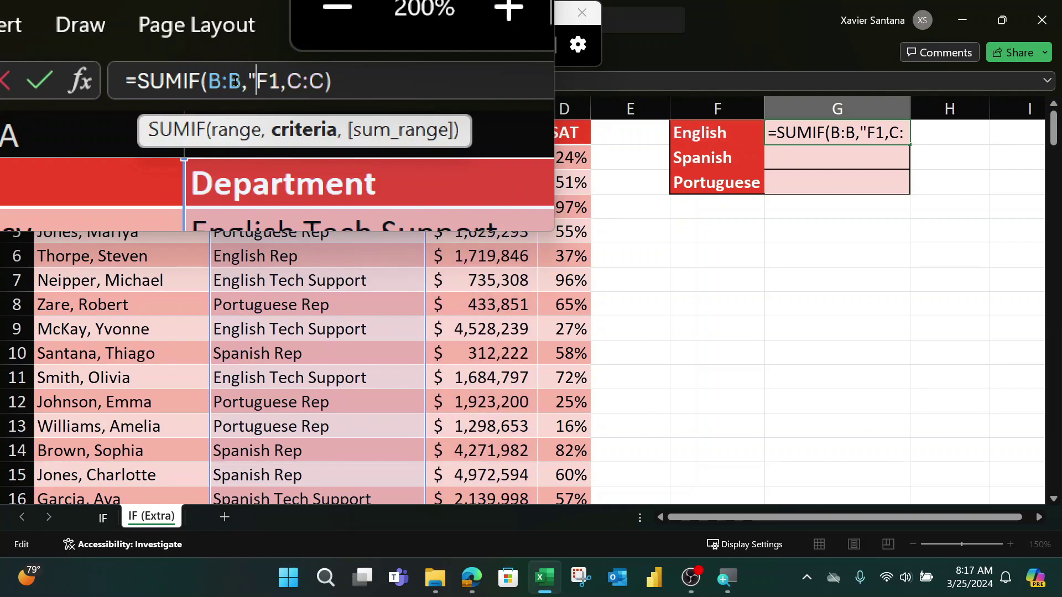
{"action": "type", "text": "*"}
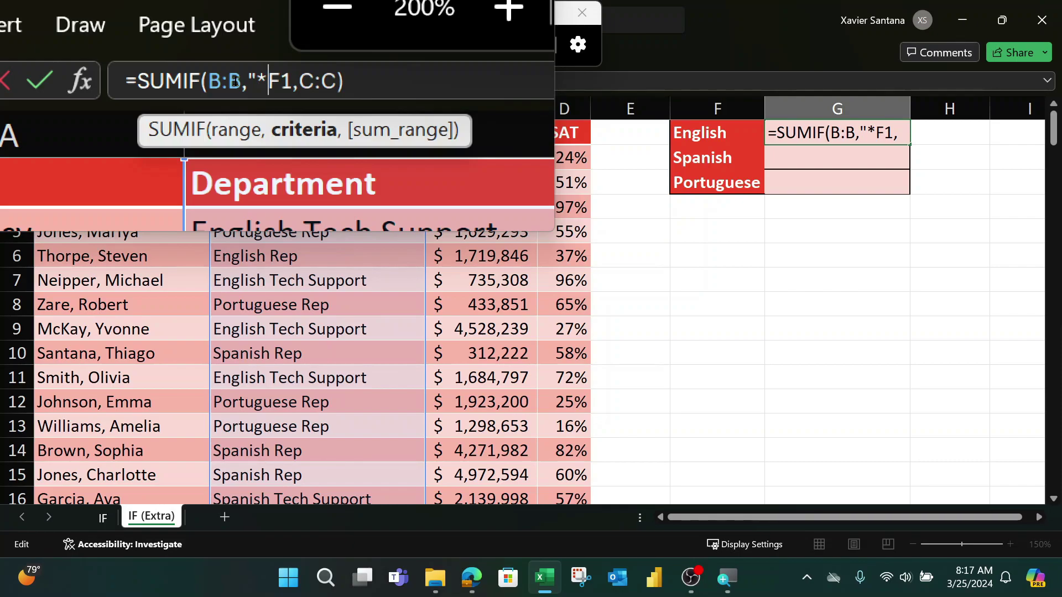
{"action": "type", "text": "\""}
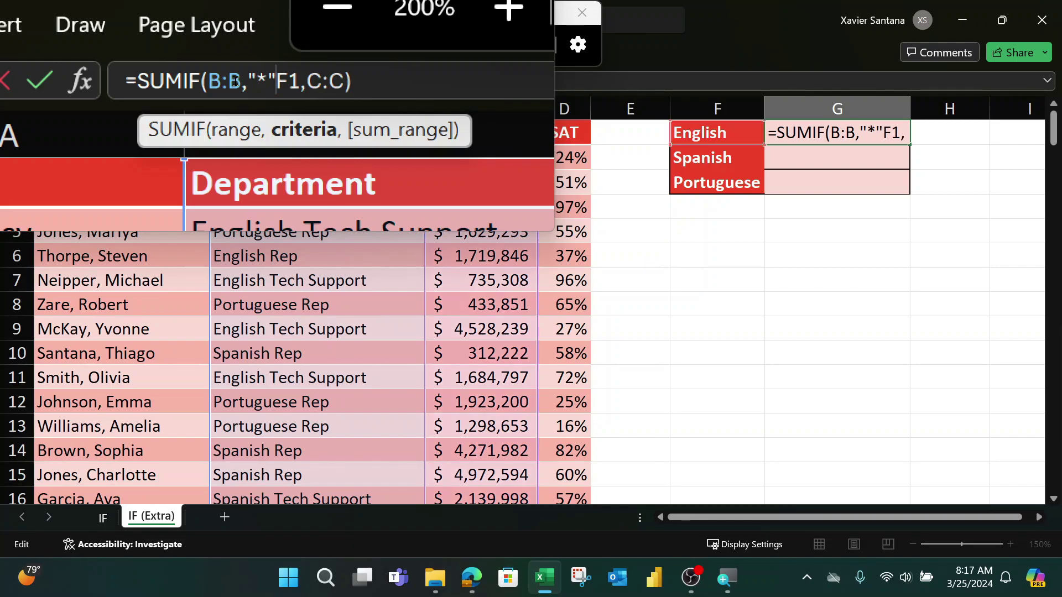
{"action": "type", "text": "&"}
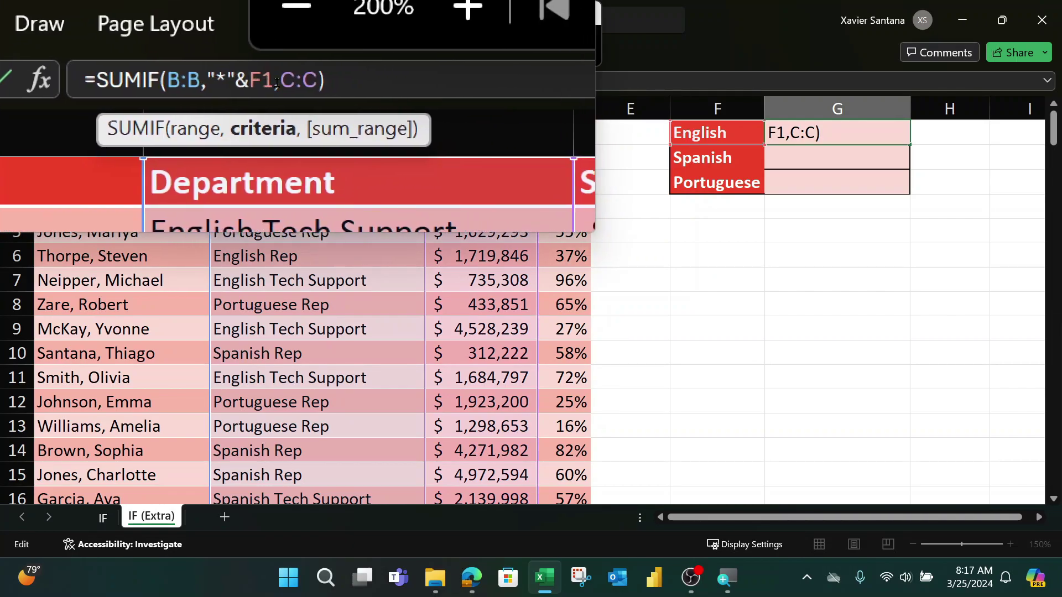
{"action": "left_click", "coordinate": [275, 81]}
{"action": "type", "text": "&"}
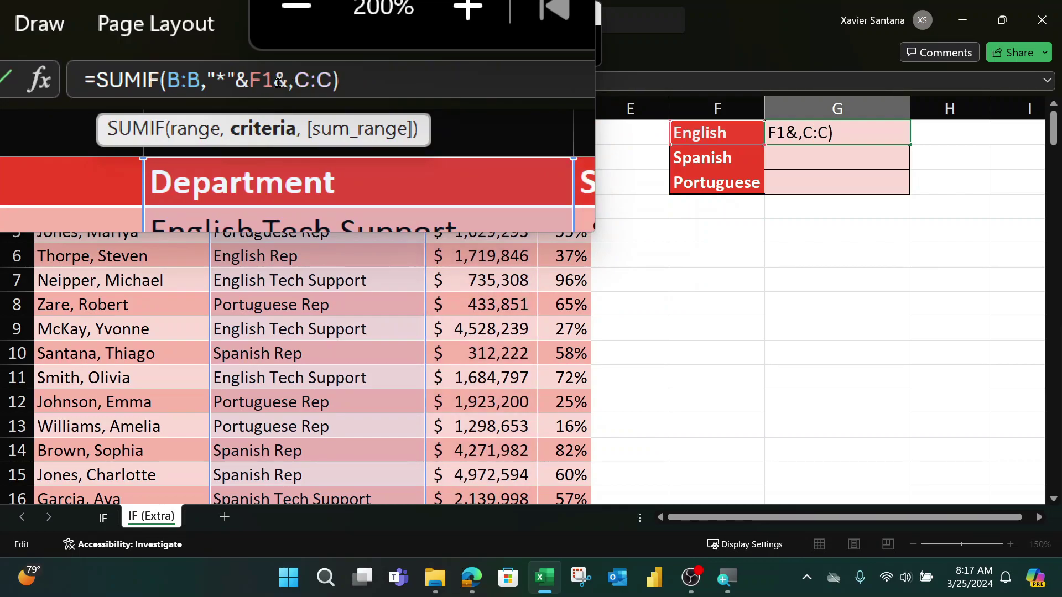
{"action": "type", "text": "\""}
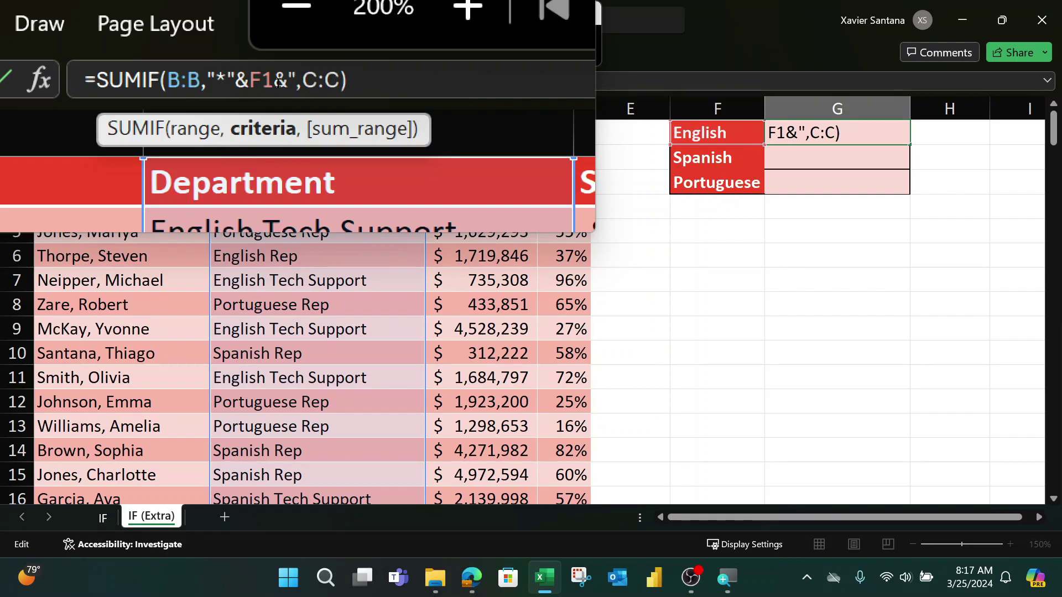
{"action": "type", "text": "*"}
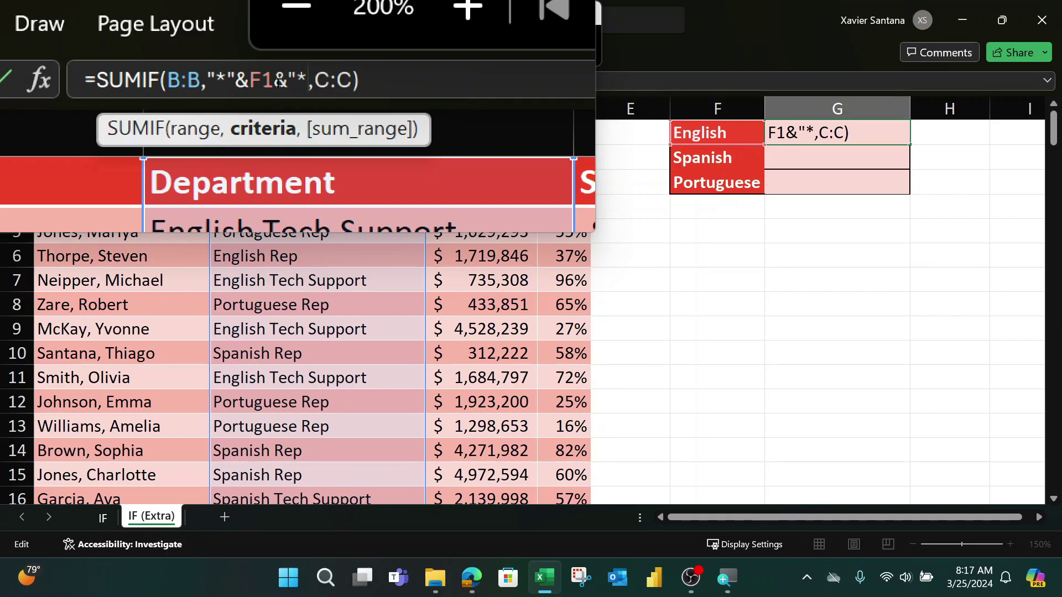
{"action": "type", "text": "\""}
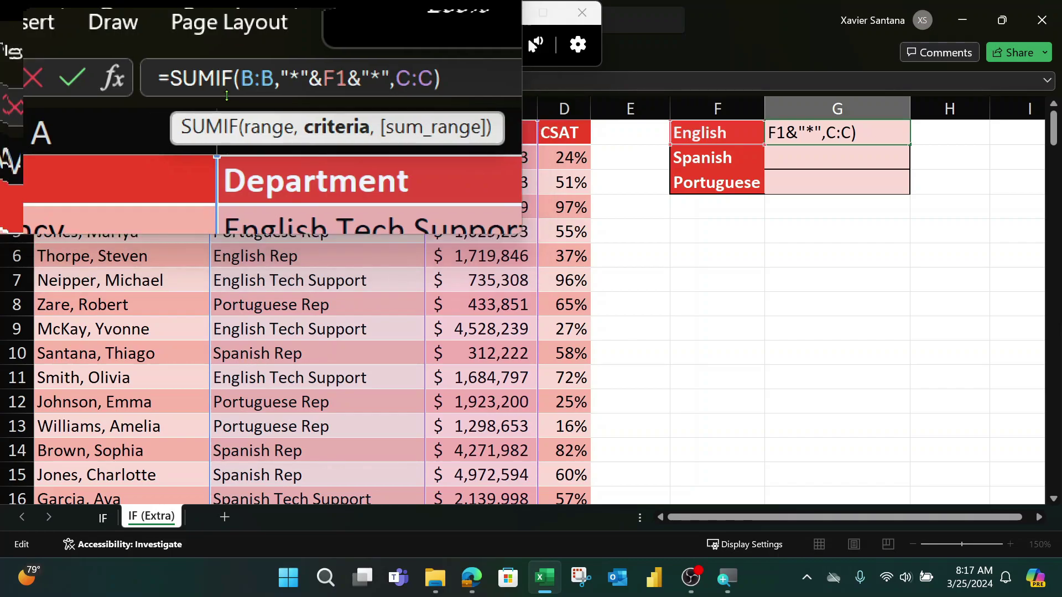
{"action": "key", "text": "Return"}
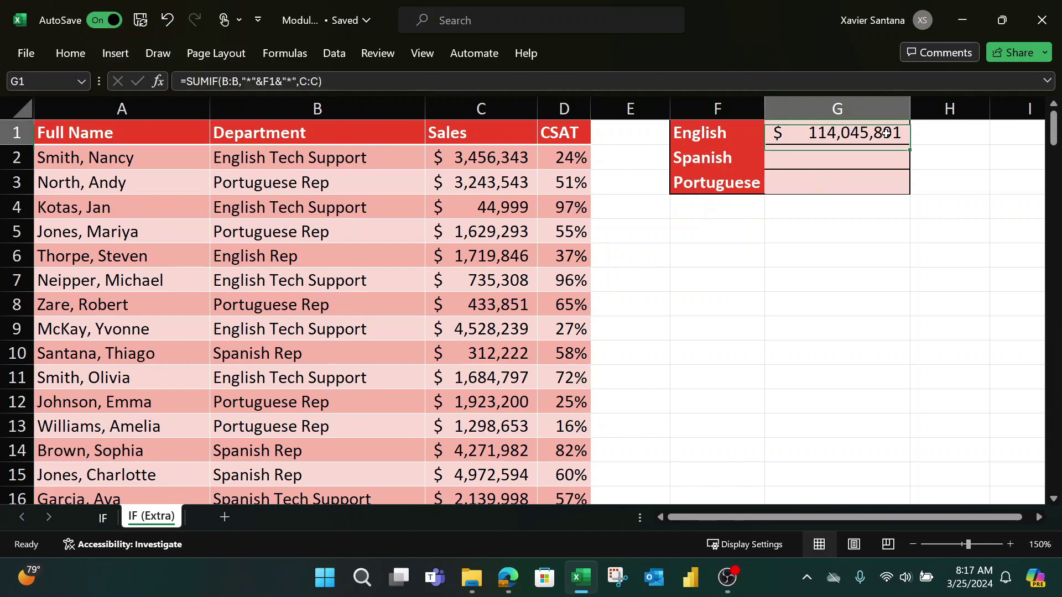
Step: Fill the wildcard SUMIF down to G3, showing $114,045,891, $147,055,047 and $134,945,251
{"action": "left_click", "coordinate": [885, 140]}
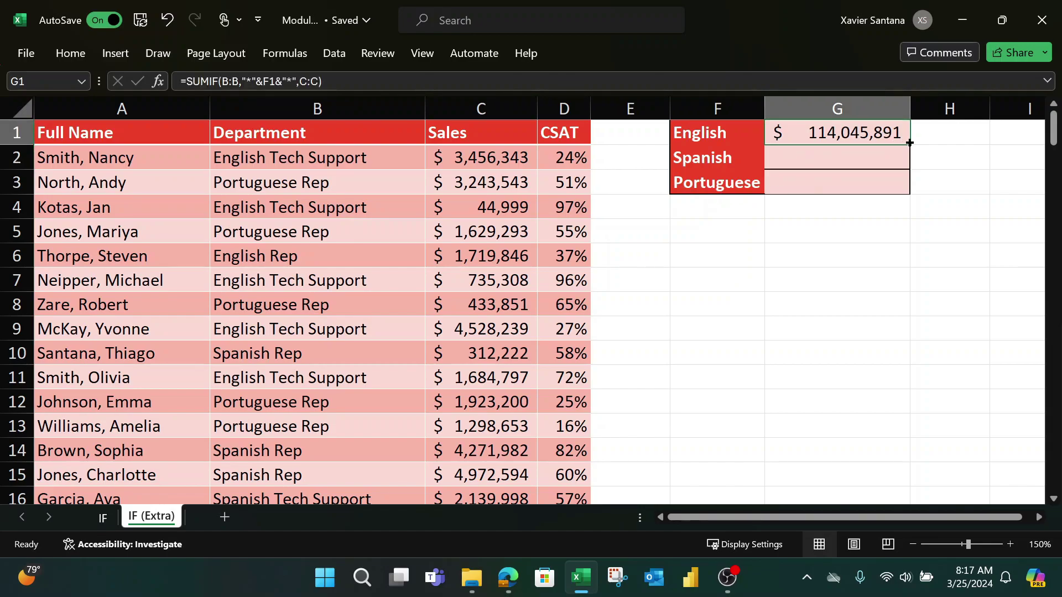
{"action": "left_click_drag", "start_coordinate": [909, 142], "coordinate": [906, 184]}
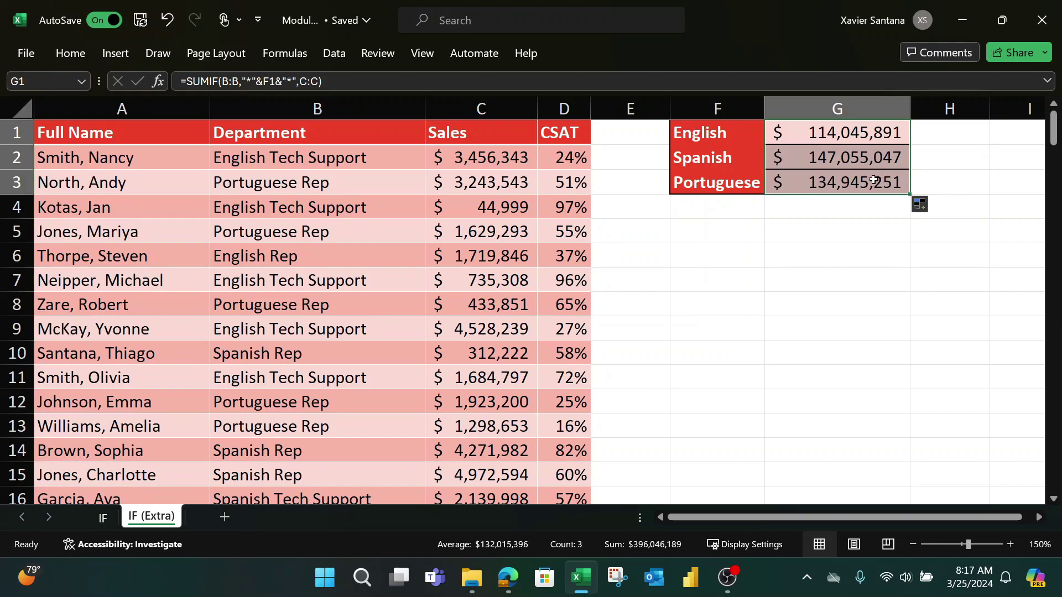
{"action": "left_click", "coordinate": [247, 206]}
Step: Change department B4 from English to Spanish Tech Support
{"action": "double_click", "coordinate": [203, 81]}
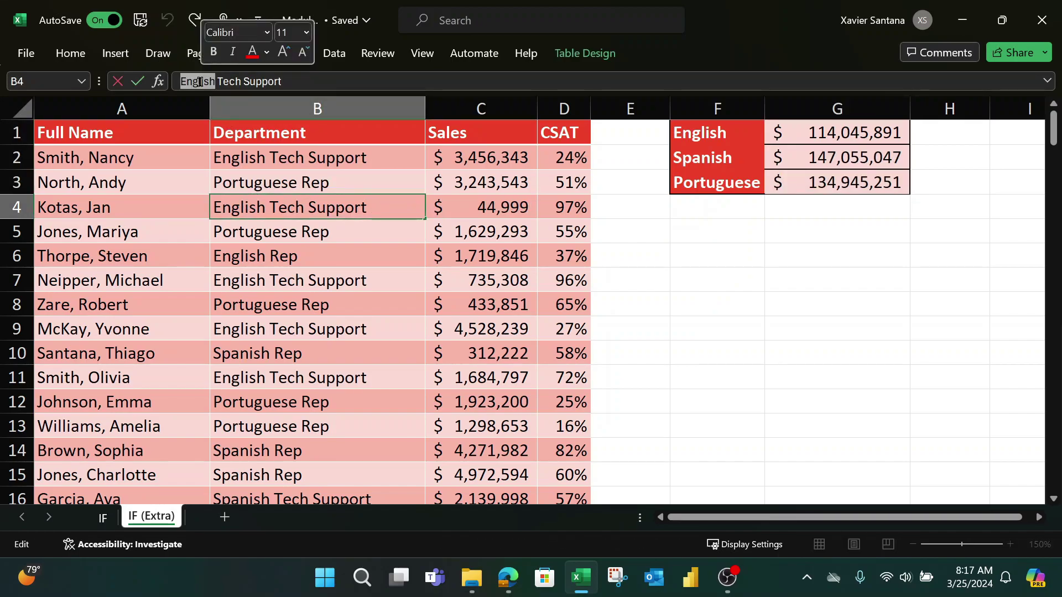
{"action": "type", "text": "Span"}
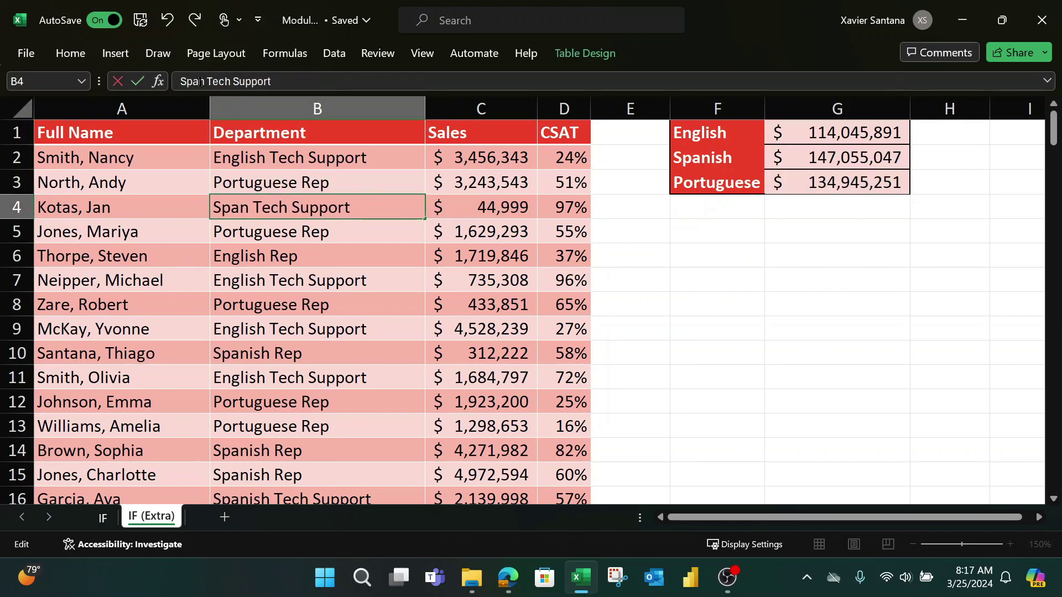
{"action": "type", "text": "ish"}
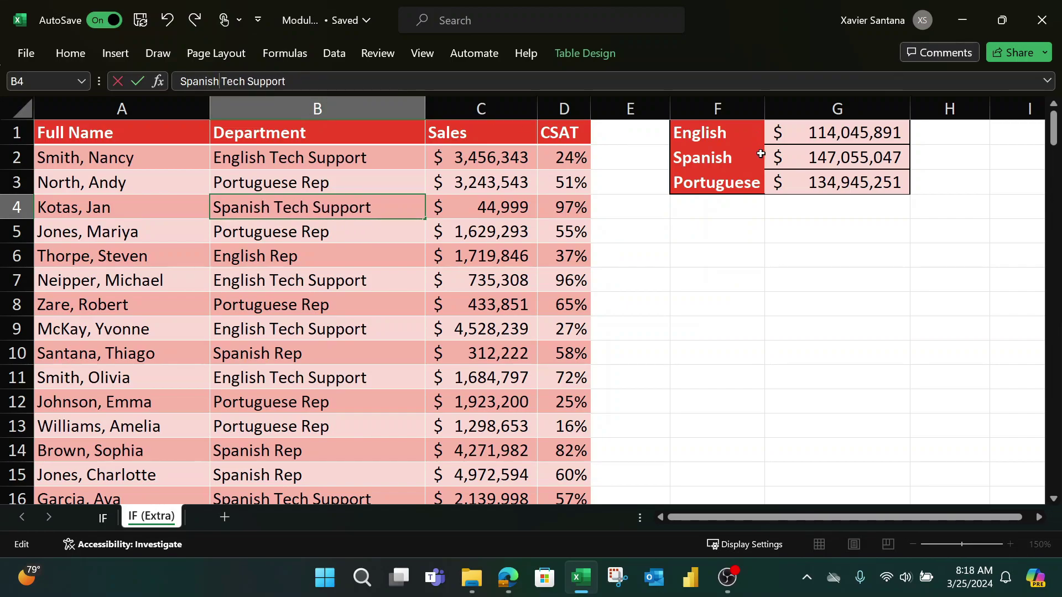
{"action": "key", "text": "Return"}
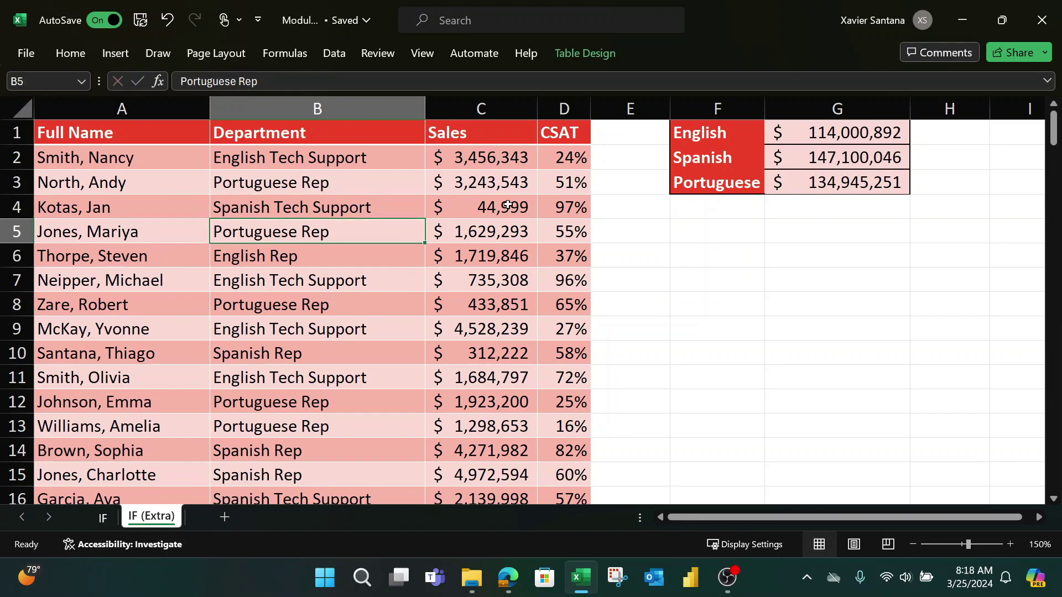
Step: Change department B2 to Portuguese Tech Support, recalculating the three totals
{"action": "left_click", "coordinate": [258, 158]}
{"action": "double_click", "coordinate": [195, 81]}
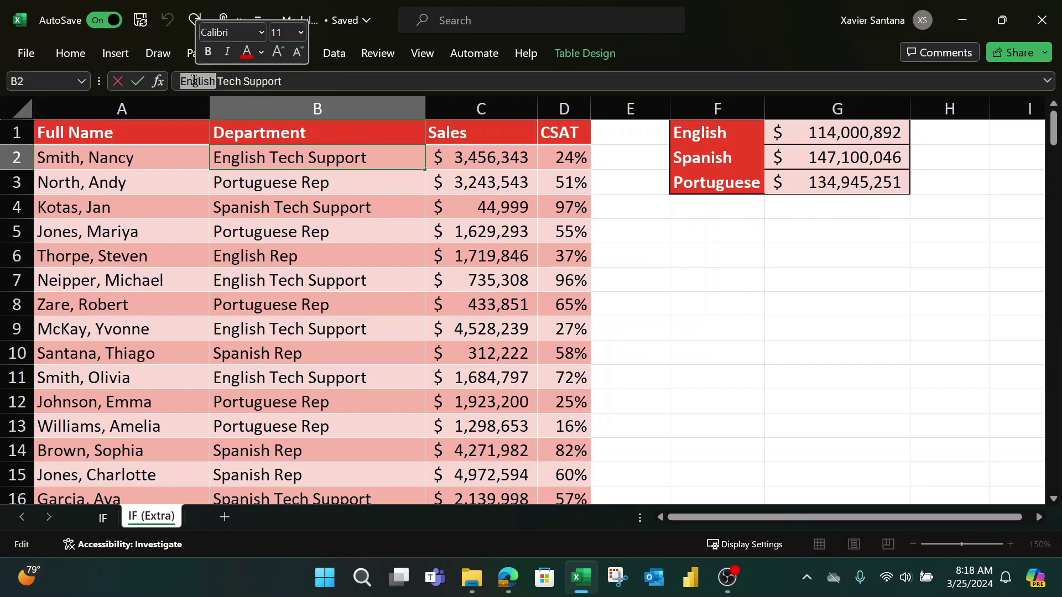
{"action": "type", "text": "Portu"}
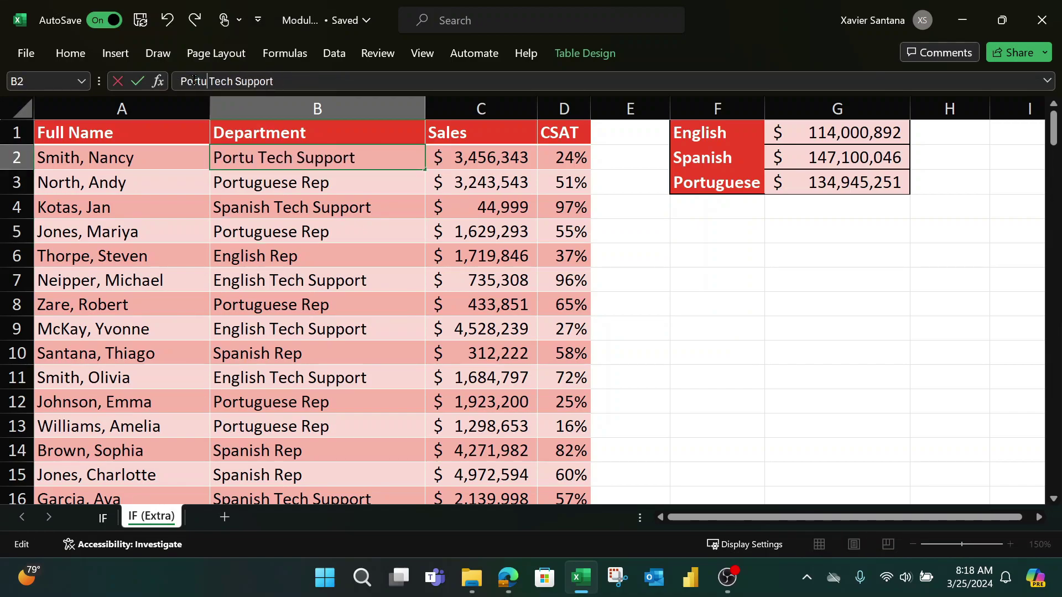
{"action": "type", "text": "guese"}
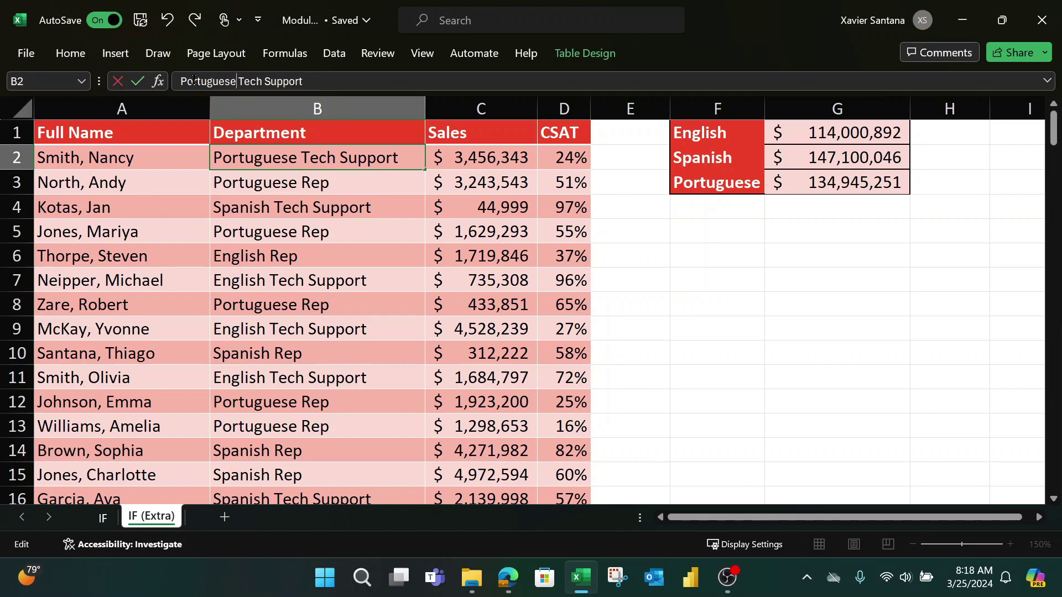
{"action": "key", "text": "Return"}
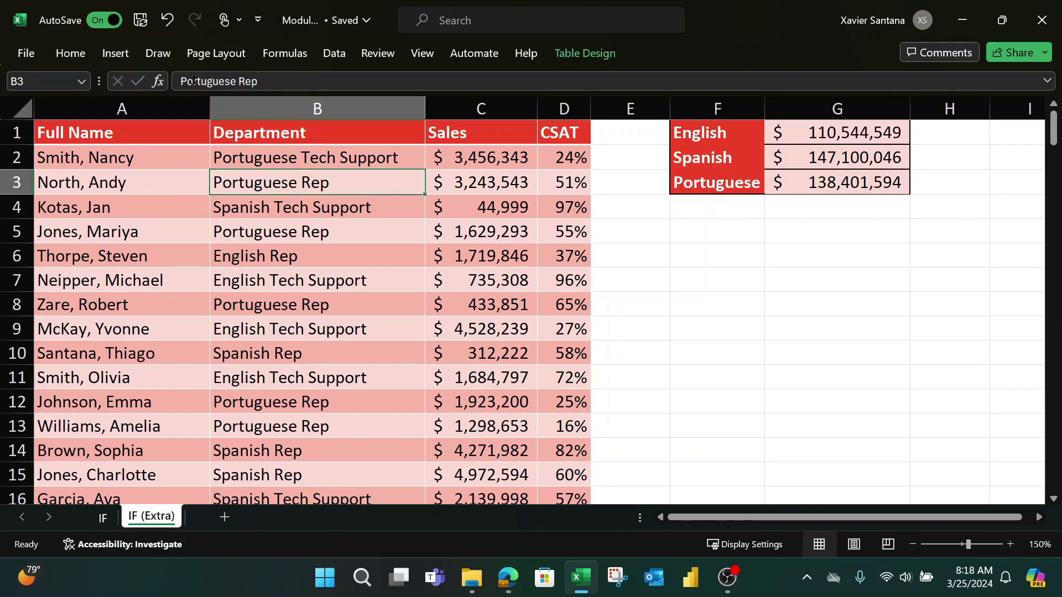